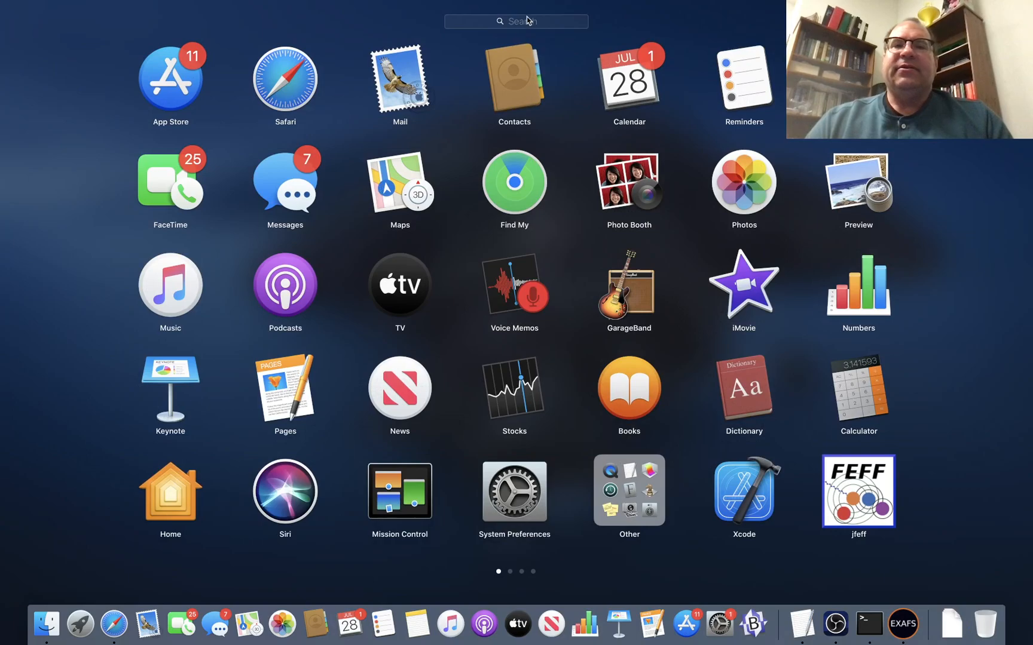
Step: Launch Igor64 and dismiss the Igor Pro 8 announcement at startup
{"action": "type", "text": "igor"}
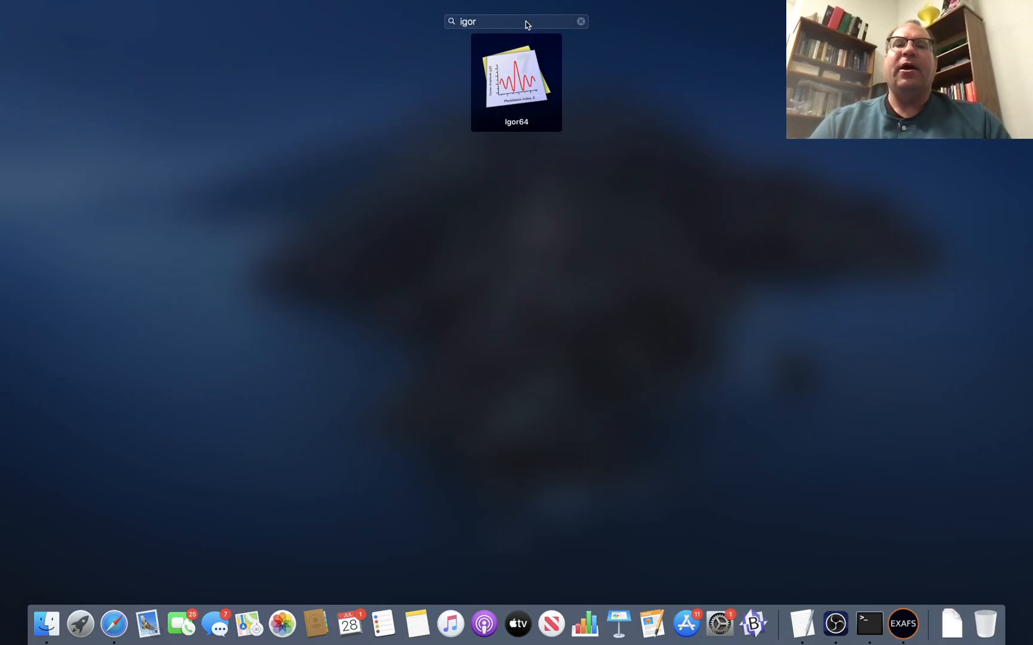
{"action": "left_click", "coordinate": [522, 79]}
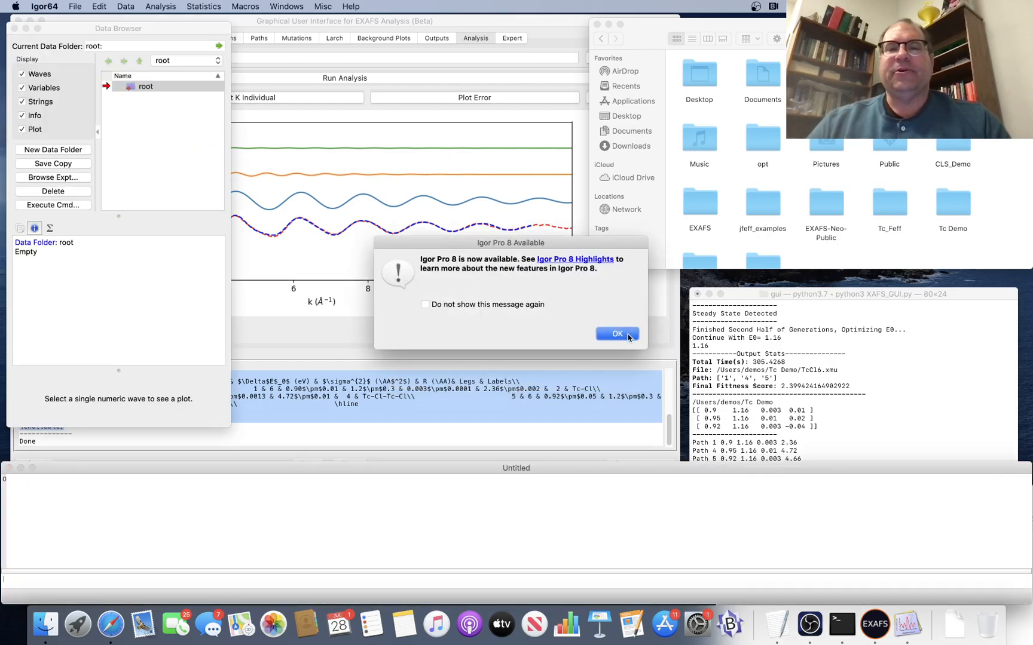
{"action": "left_click", "coordinate": [617, 334]}
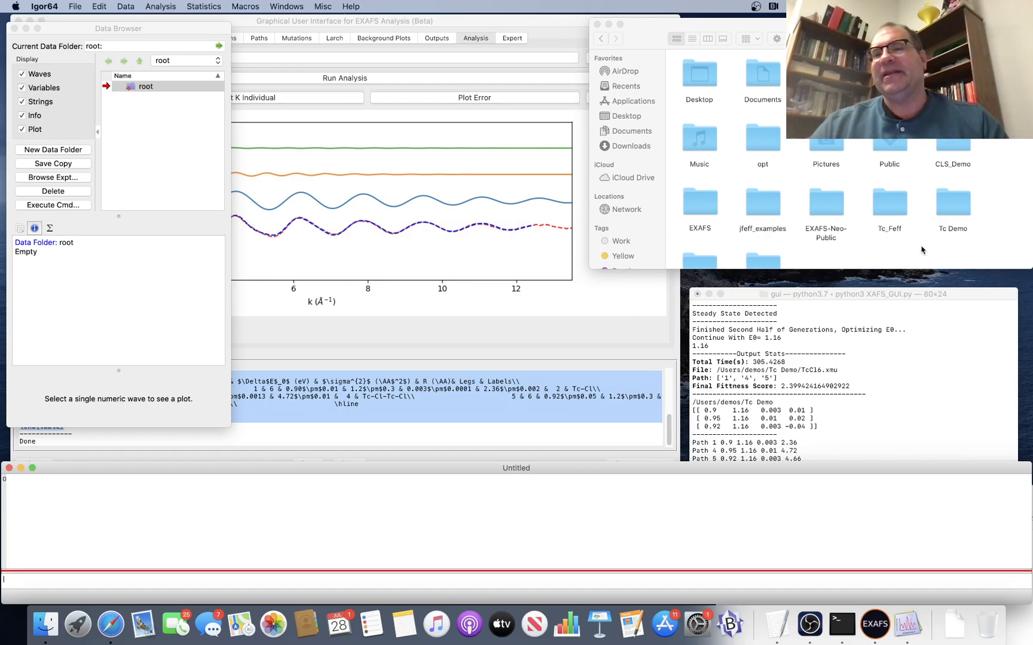
Step: Switch to Finder, view the exported files in the Tc Demo folder, and return to Igor64
{"action": "left_click", "coordinate": [953, 212]}
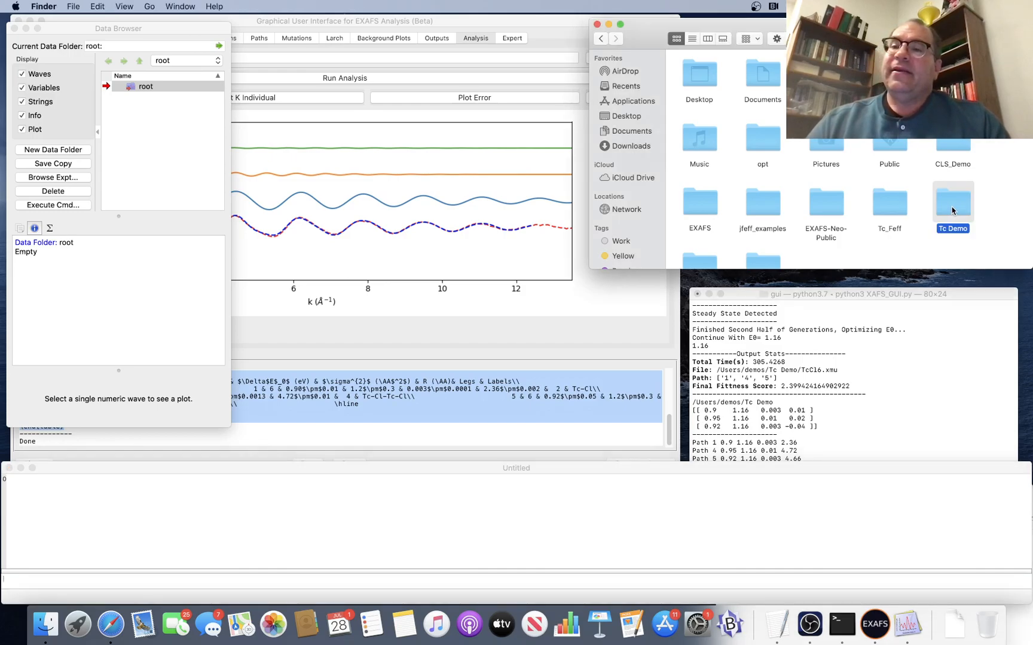
{"action": "double_click", "coordinate": [953, 211]}
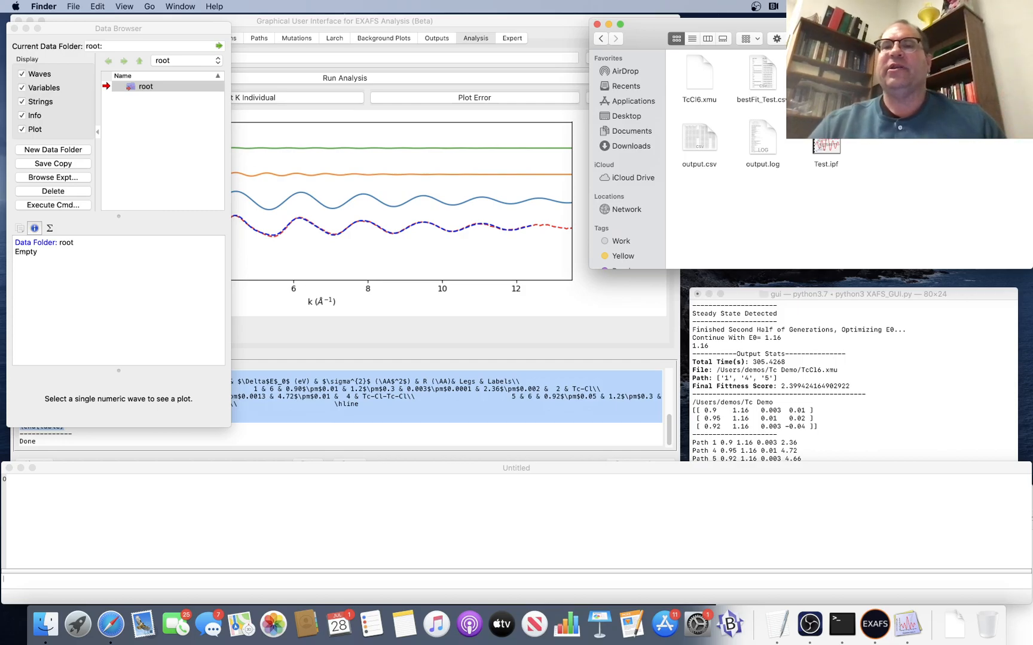
{"action": "left_click", "coordinate": [901, 616]}
Step: Start a general text load of Individual_Fit_Test.csv from the Tc Demo folder
{"action": "left_click", "coordinate": [125, 6]}
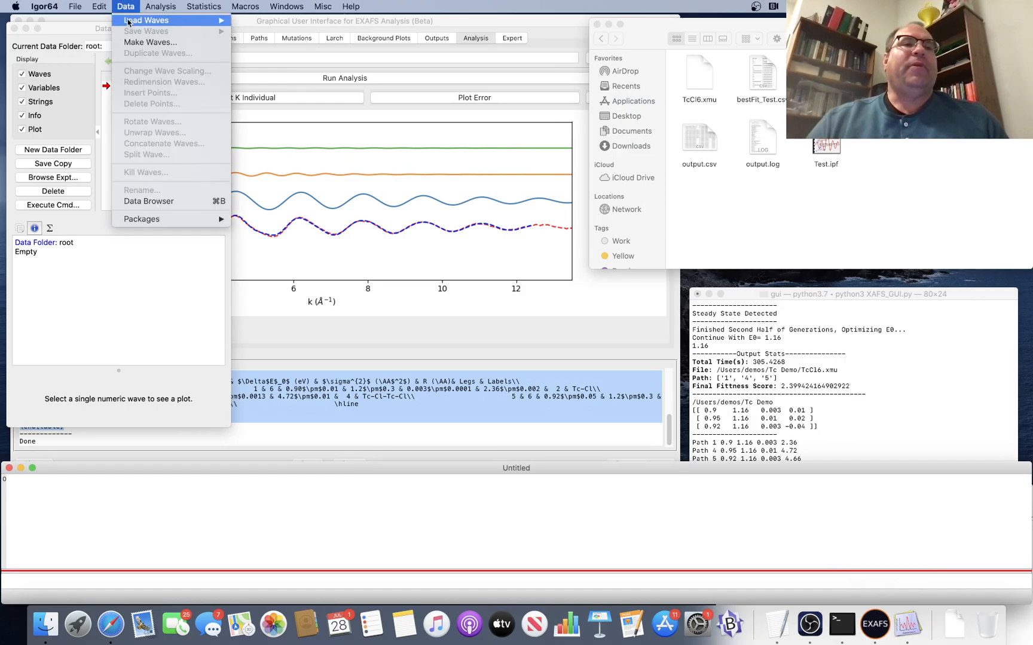
{"action": "mouse_move", "coordinate": [163, 21]}
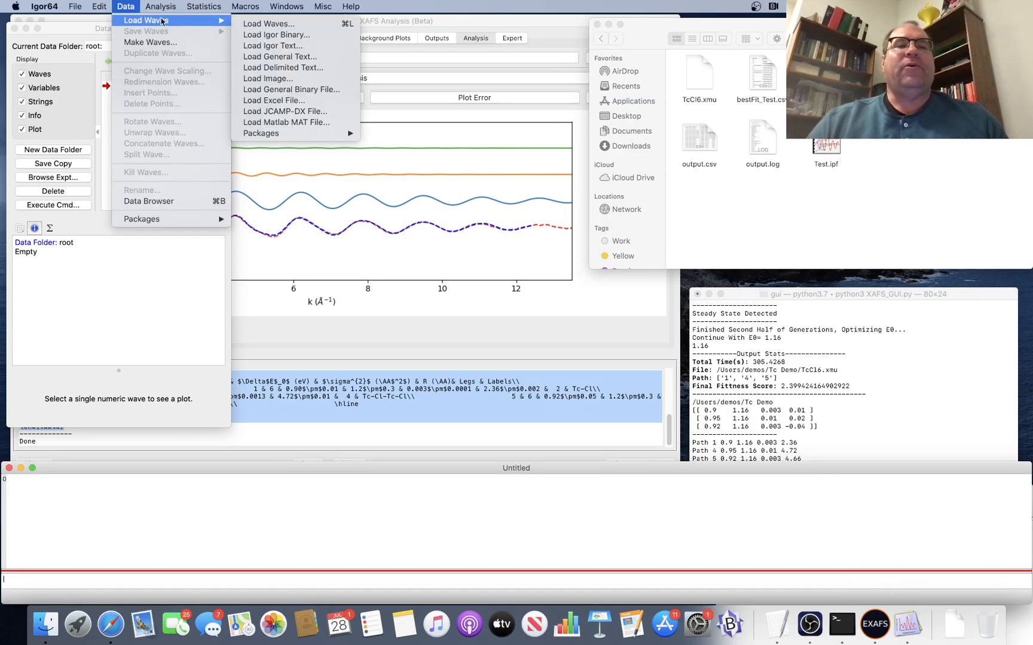
{"action": "left_click", "coordinate": [307, 61]}
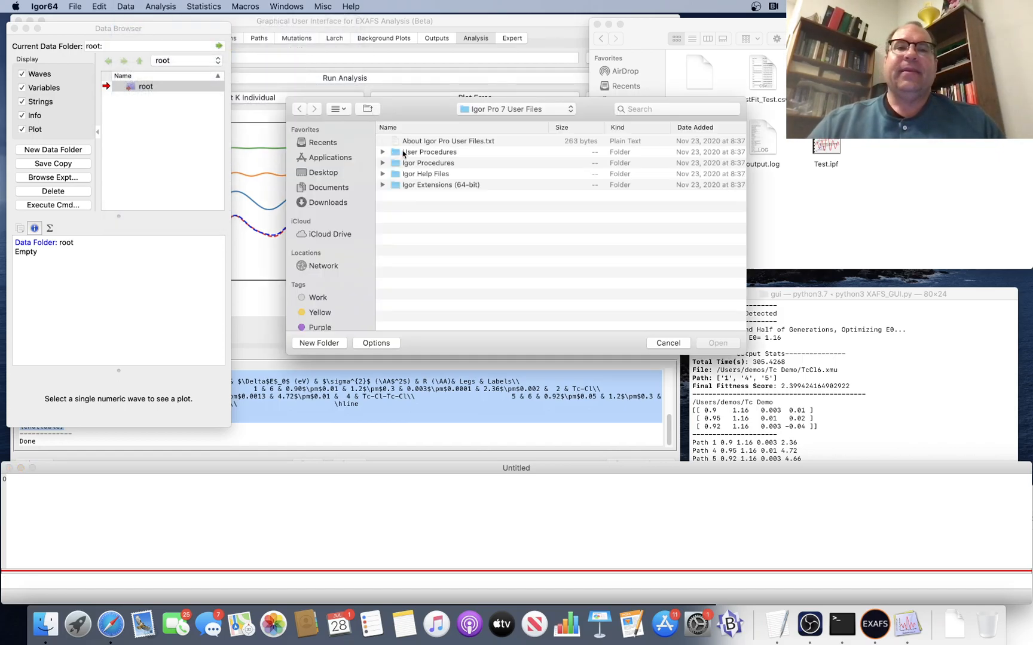
{"action": "left_click", "coordinate": [505, 109]}
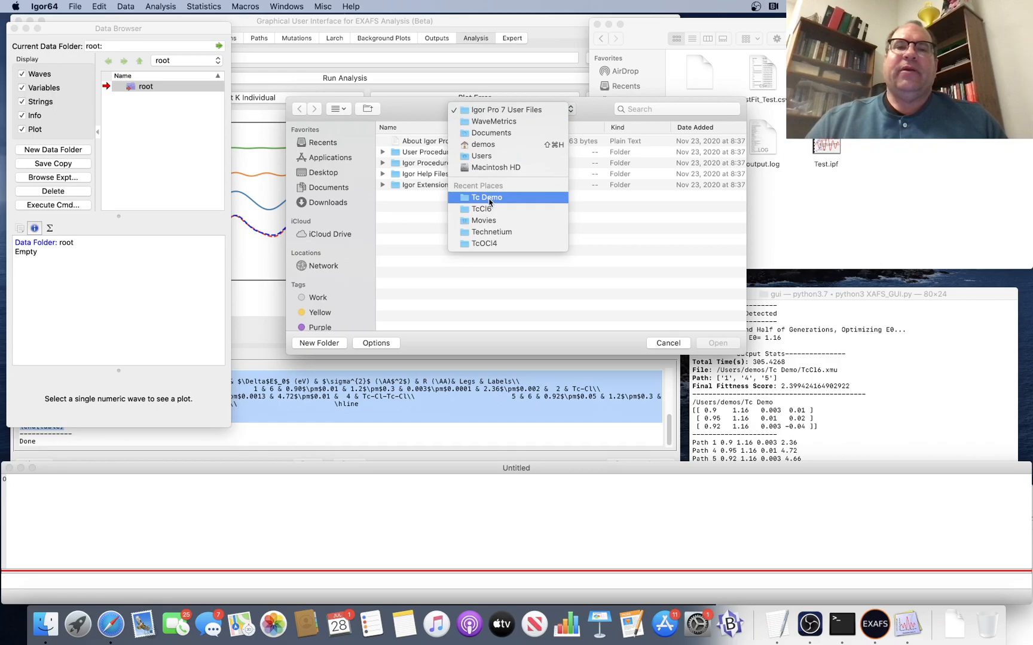
{"action": "left_click", "coordinate": [488, 199]}
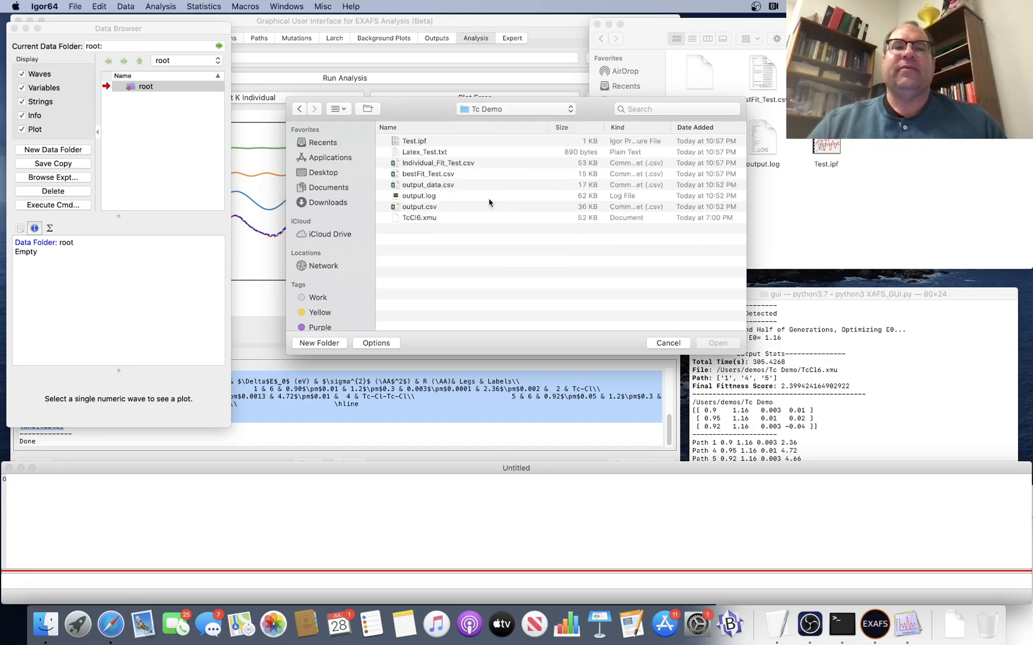
{"action": "left_click", "coordinate": [441, 165]}
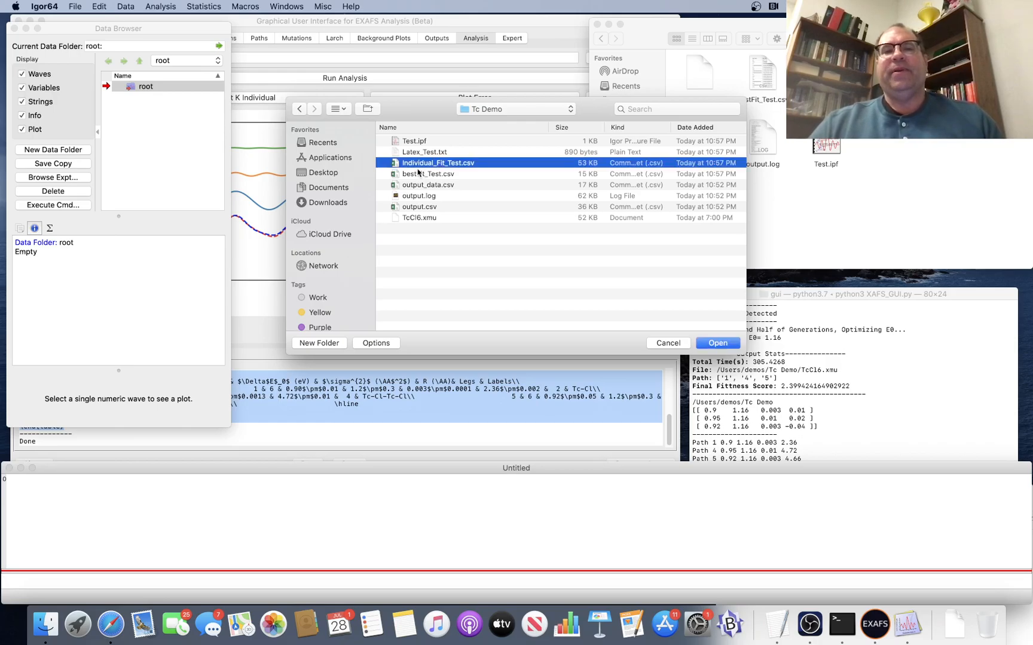
{"action": "left_click", "coordinate": [717, 344]}
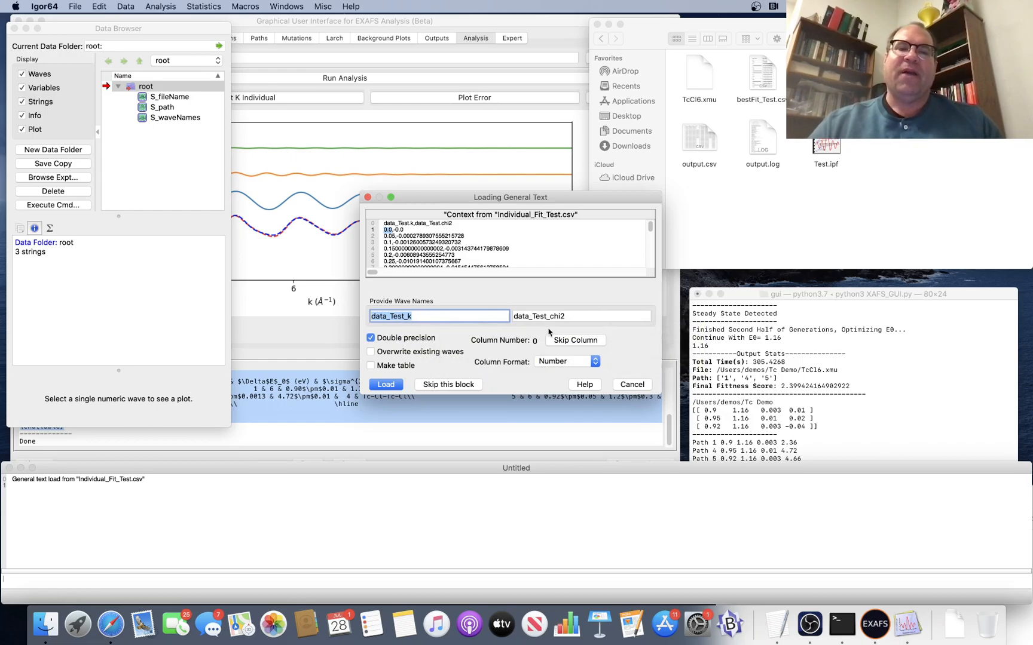
Step: Load the data, fit, path 1, path 4 and path 5 wave blocks in double precision under their suggested names
{"action": "left_click", "coordinate": [389, 386]}
{"action": "left_click", "coordinate": [389, 386]}
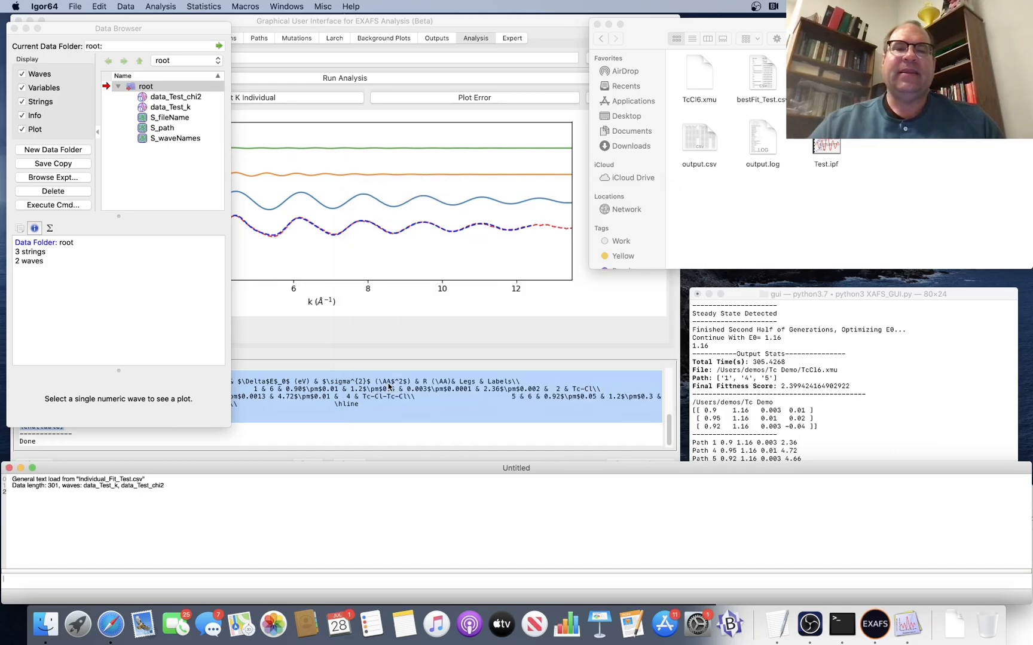
{"action": "left_click", "coordinate": [388, 385]}
{"action": "left_click", "coordinate": [388, 385]}
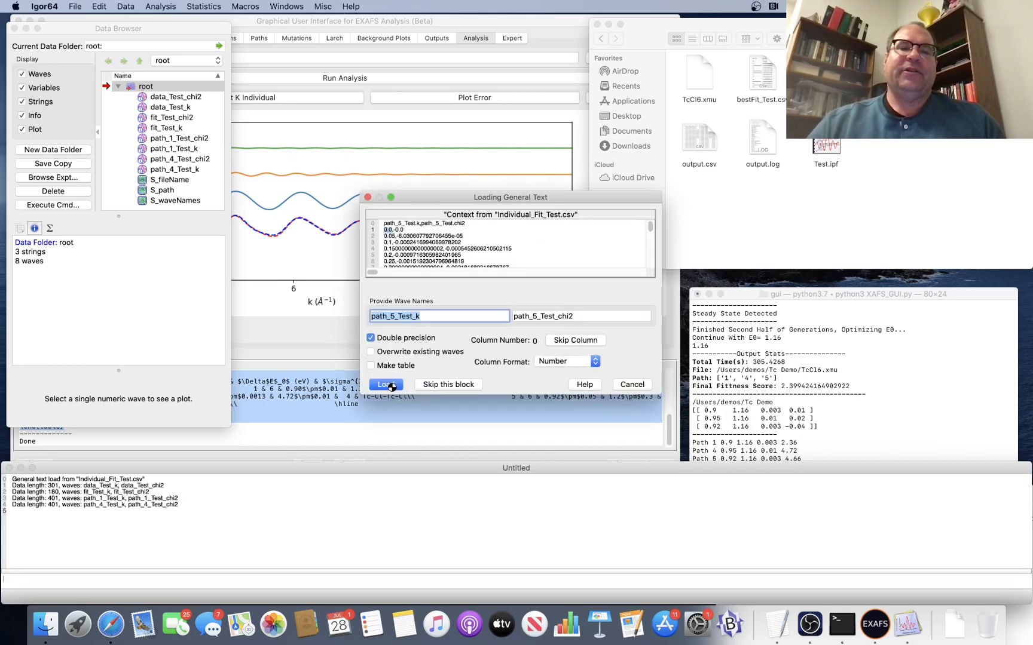
{"action": "left_click", "coordinate": [389, 385]}
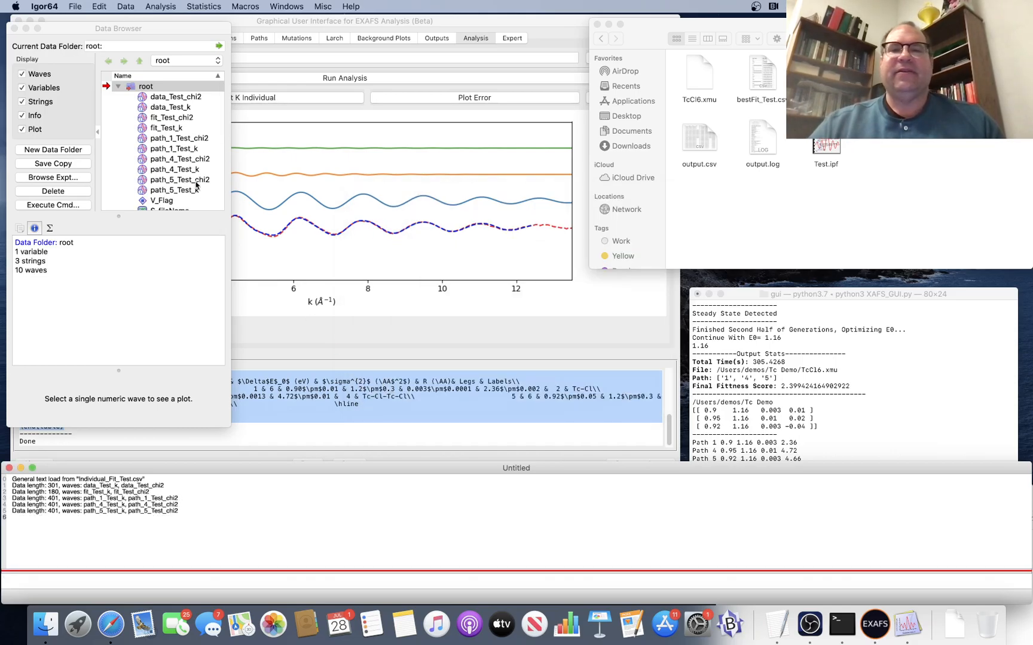
Step: Open the procedure file Test.ipf from the Tc Demo folder
{"action": "left_click", "coordinate": [74, 6]}
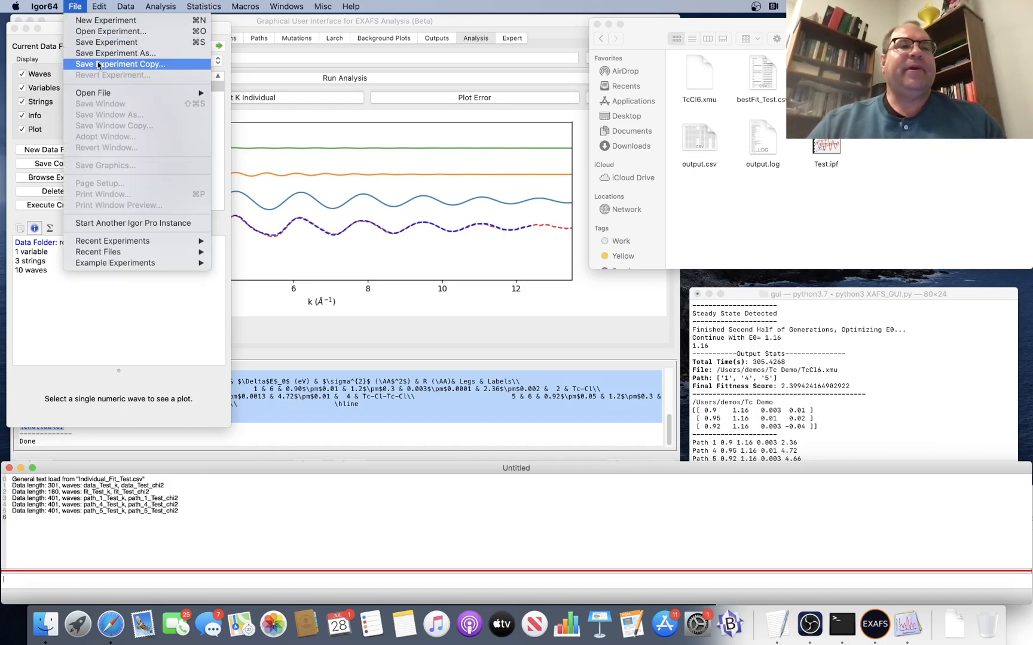
{"action": "mouse_move", "coordinate": [102, 94]}
{"action": "left_click", "coordinate": [269, 93]}
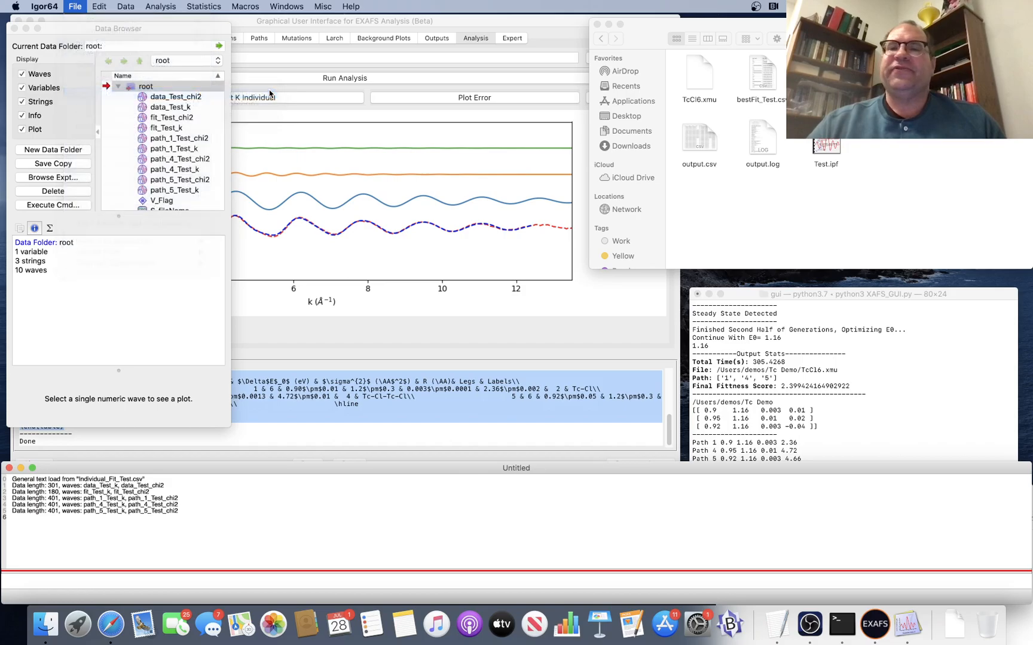
{"action": "double_click", "coordinate": [416, 141]}
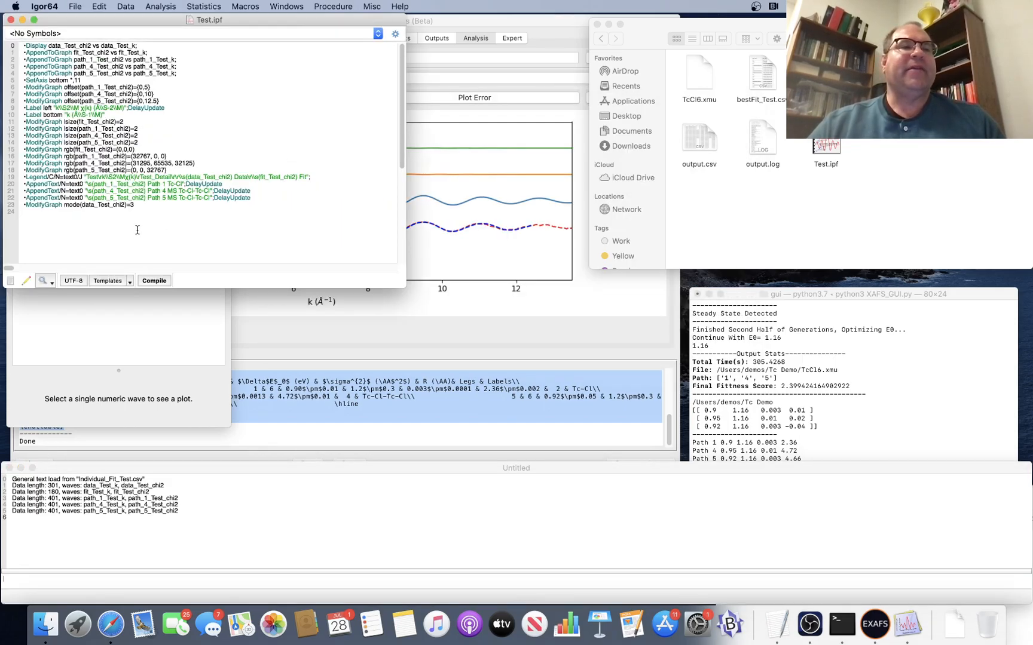
Step: Copy all commands from Test.ipf and run them in the command window to plot the waves
{"action": "left_click_drag", "start_coordinate": [138, 229], "coordinate": [2, 5]}
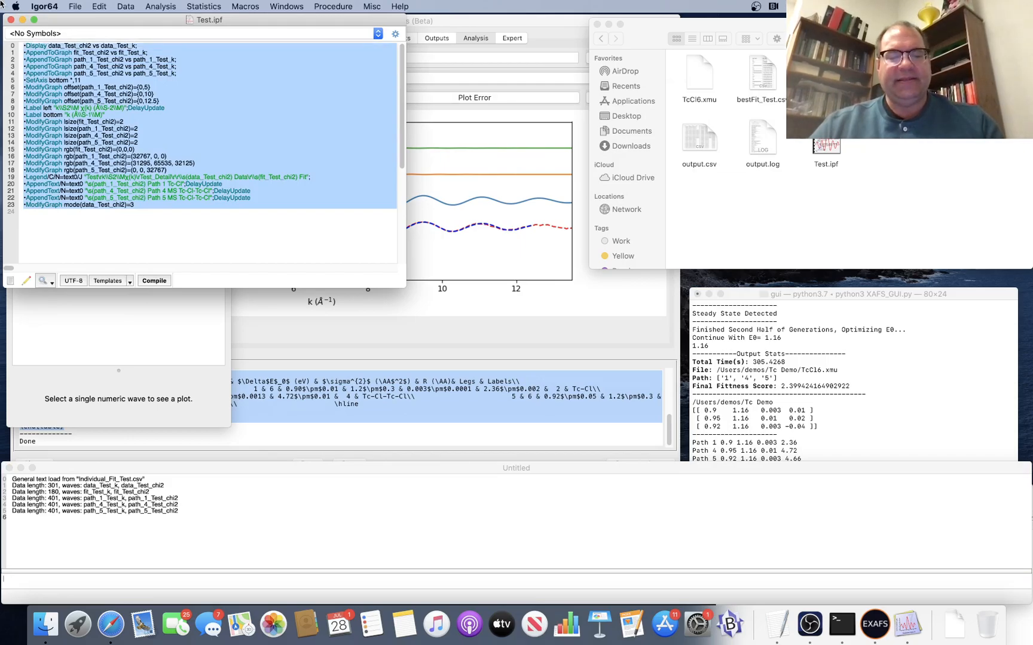
{"action": "left_click", "coordinate": [181, 586]}
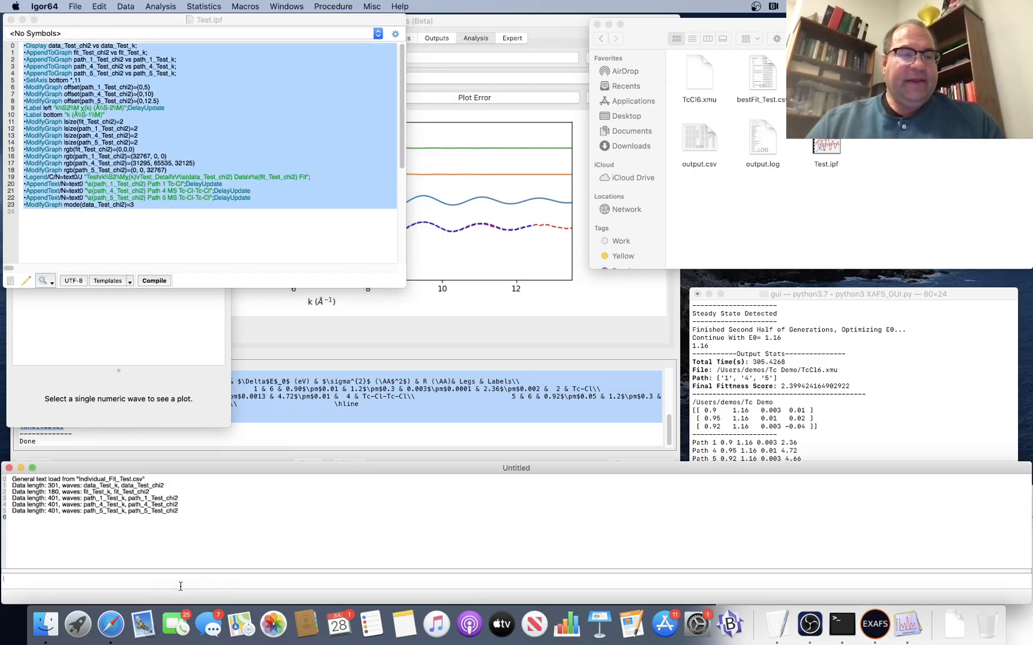
{"action": "key", "text": "super+v"}
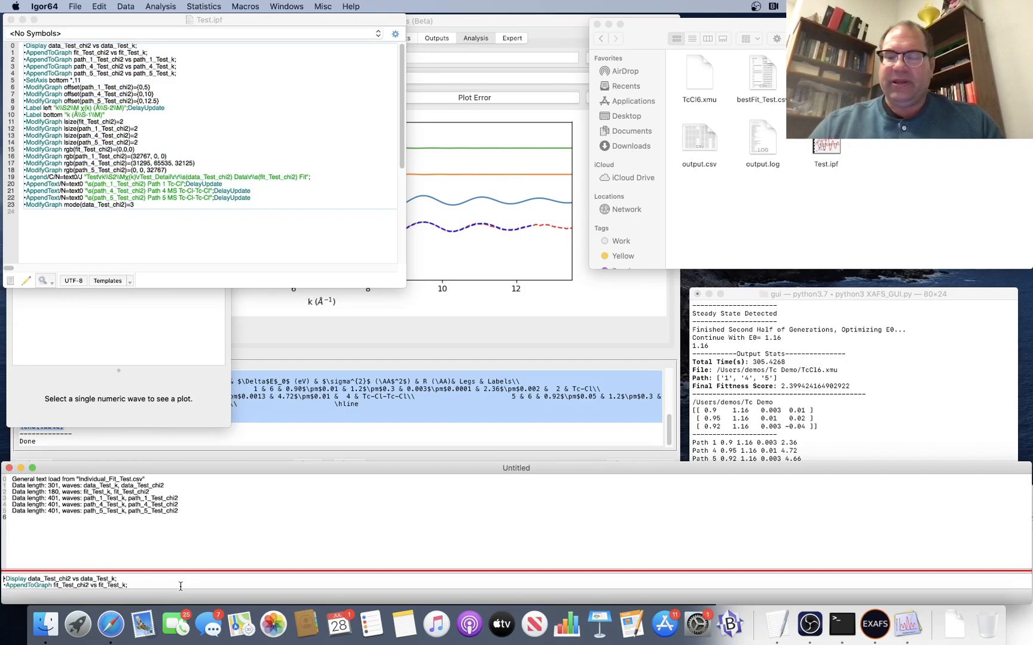
{"action": "key", "text": "Return"}
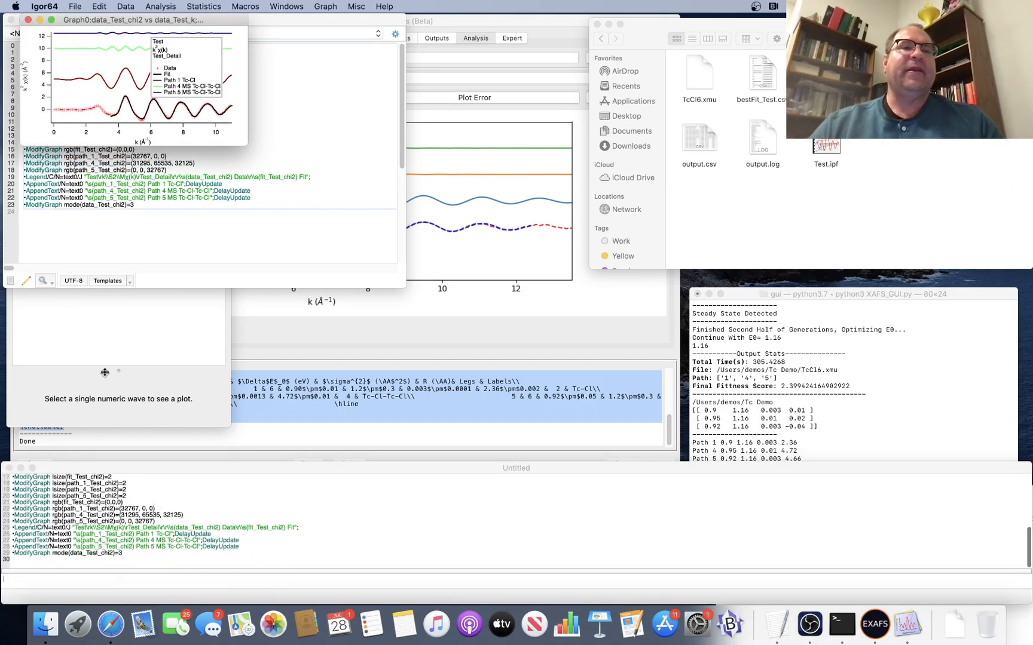
Step: Enlarge the graph window and move the legend to the plot's upper-left corner
{"action": "left_click_drag", "start_coordinate": [243, 143], "coordinate": [596, 386]}
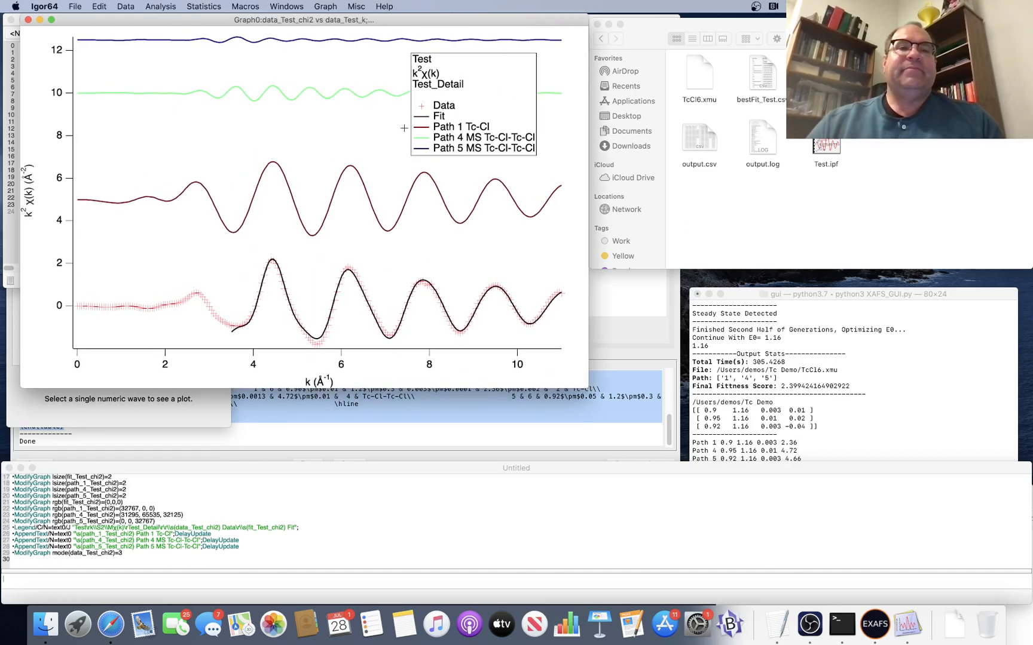
{"action": "left_click_drag", "start_coordinate": [458, 123], "coordinate": [134, 112]}
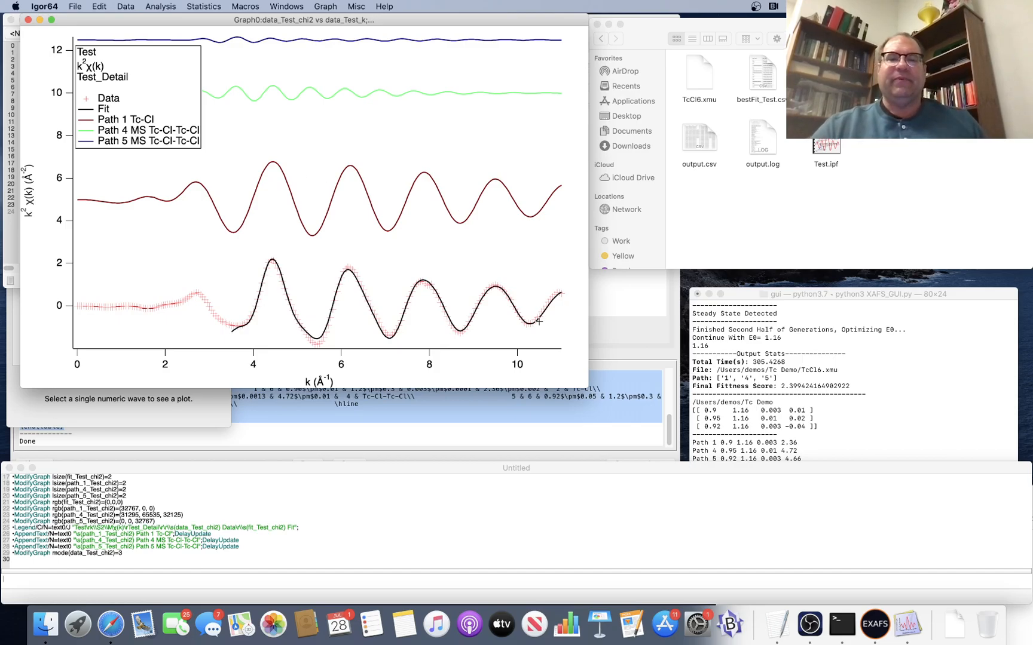
Step: Set the bottom axis maximum to 13 and move the legend to the plot's upper-right corner
{"action": "double_click", "coordinate": [531, 349]}
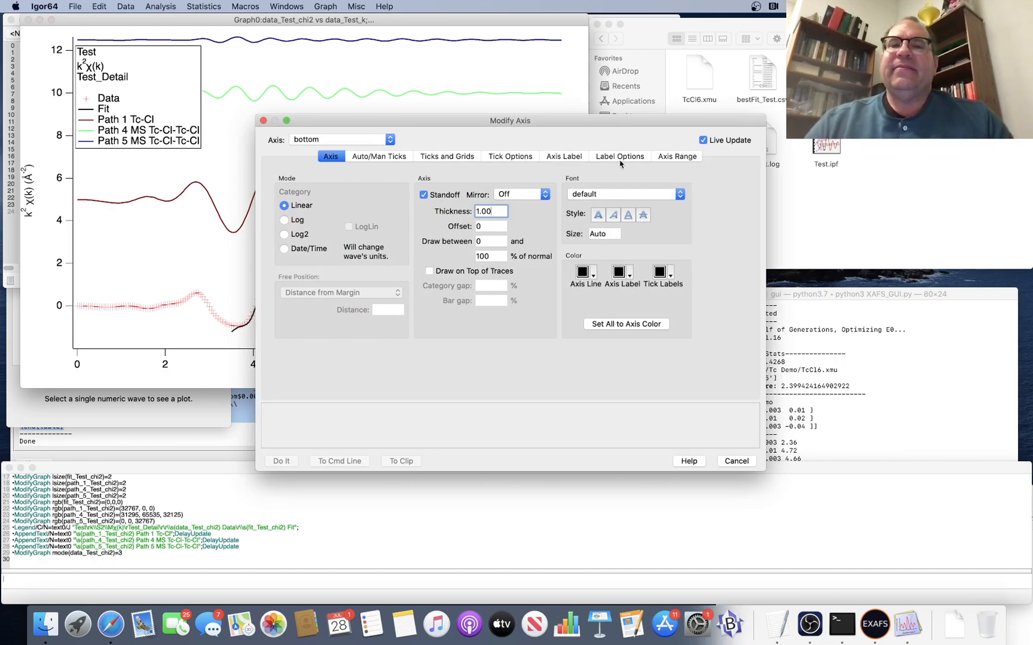
{"action": "left_click", "coordinate": [665, 159]}
{"action": "left_click", "coordinate": [492, 210]}
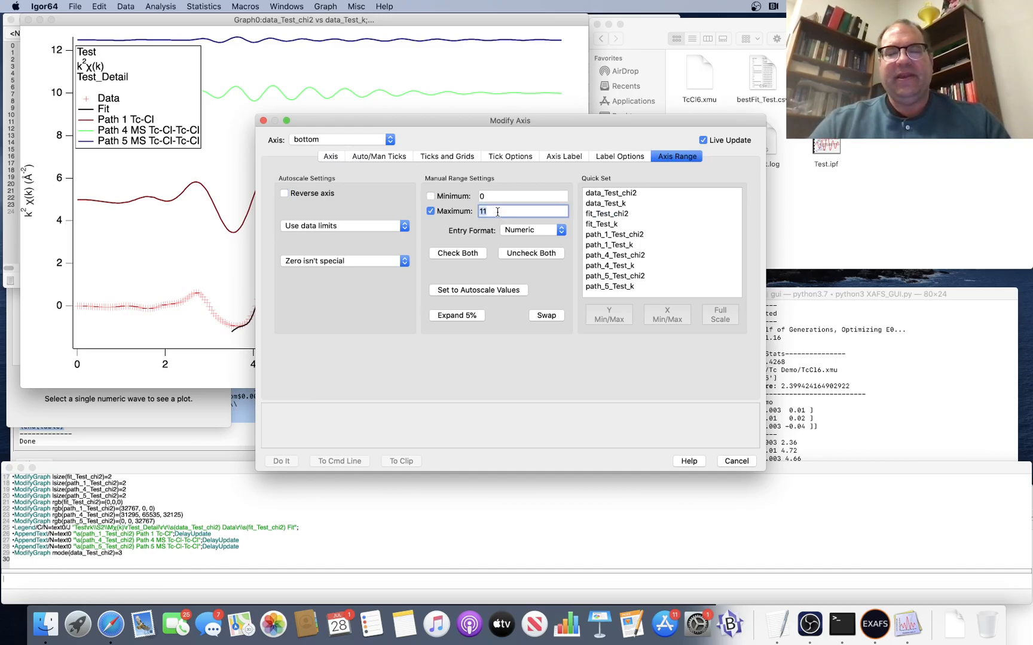
{"action": "type", "text": "13"}
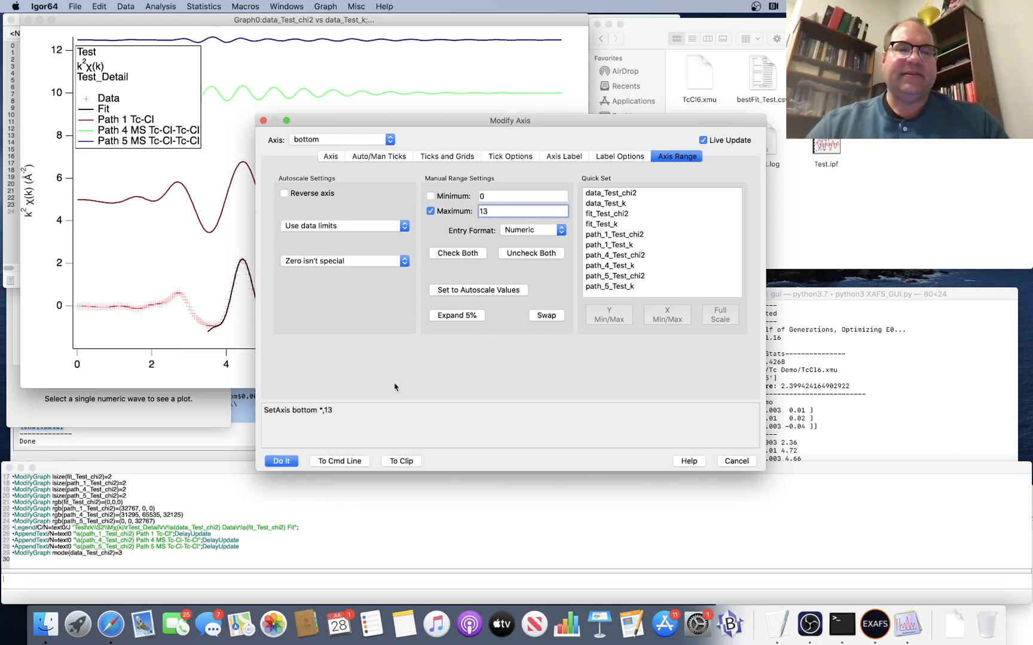
{"action": "left_click", "coordinate": [291, 462]}
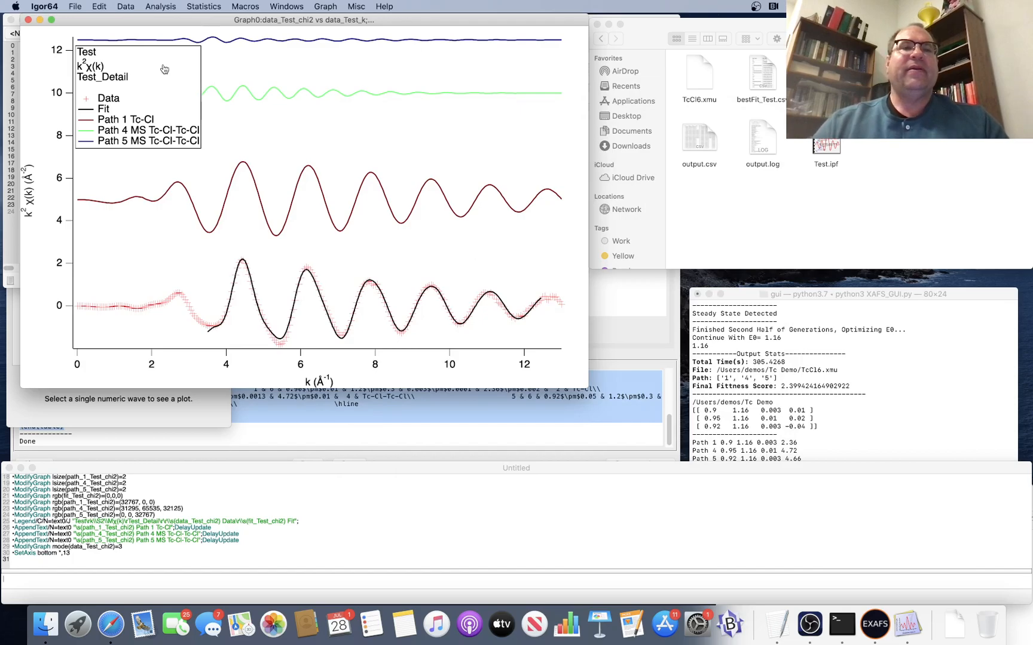
{"action": "left_click_drag", "start_coordinate": [151, 89], "coordinate": [521, 82]}
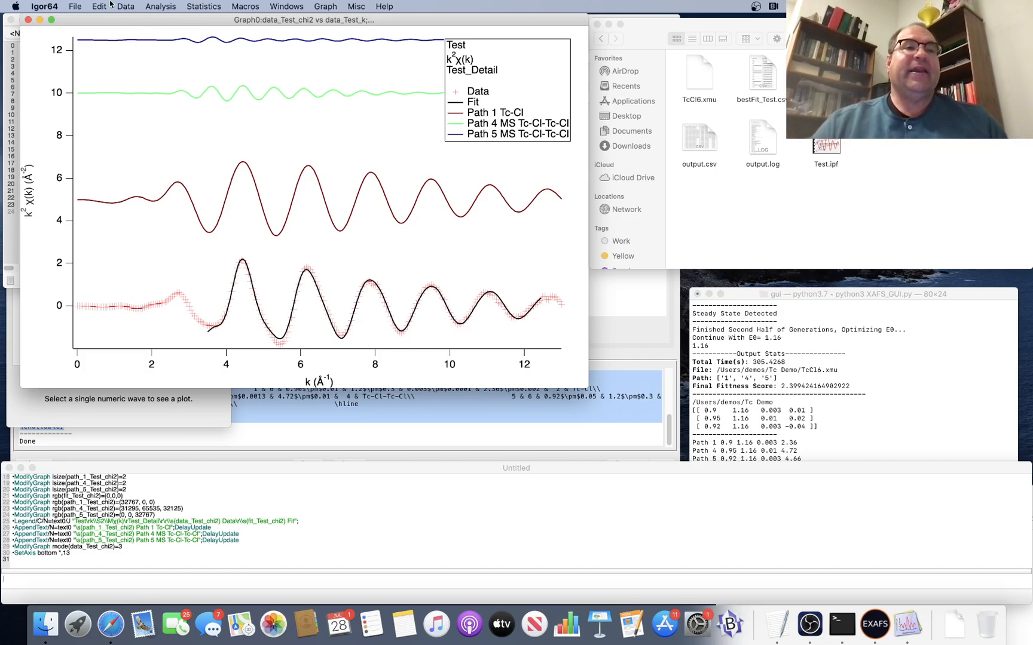
Step: Set up a graphics export of the graph as a PNG file at 8X Screen resolution
{"action": "left_click", "coordinate": [72, 6]}
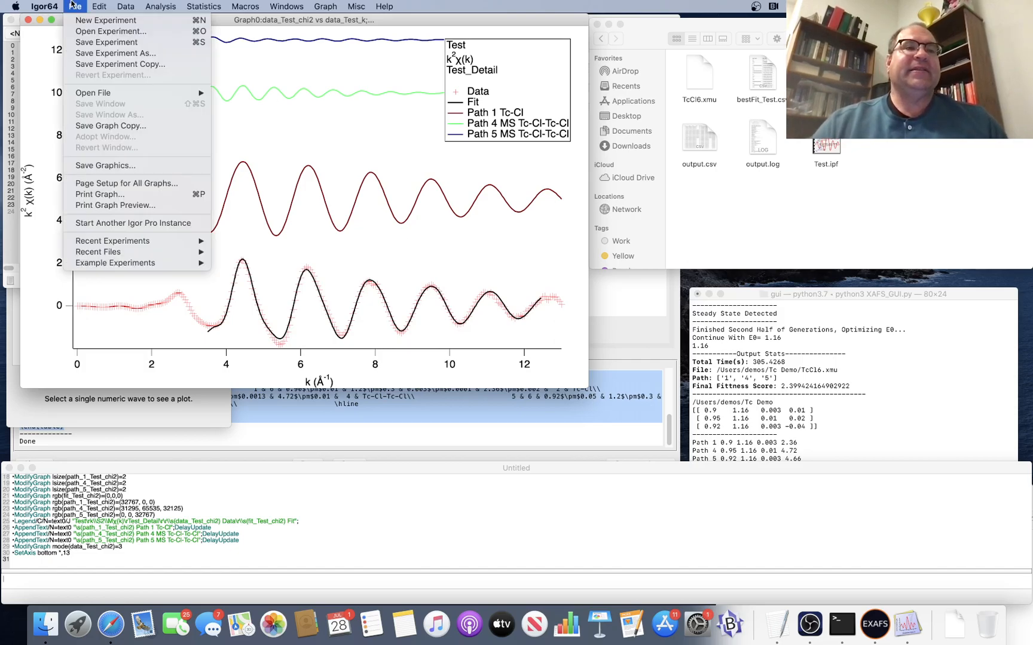
{"action": "left_click", "coordinate": [138, 167]}
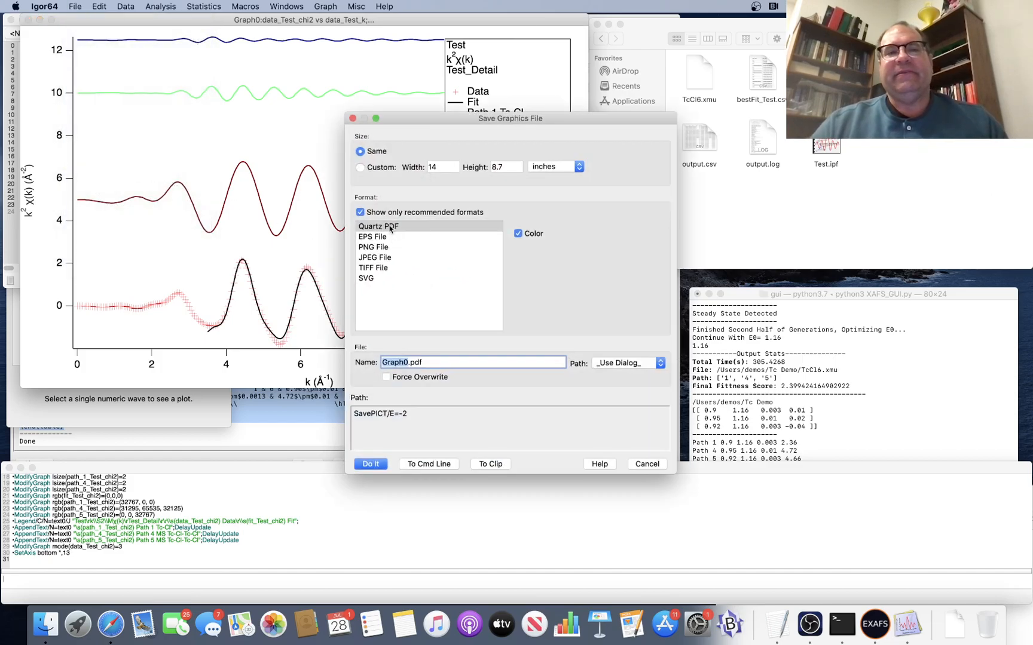
{"action": "left_click", "coordinate": [390, 248]}
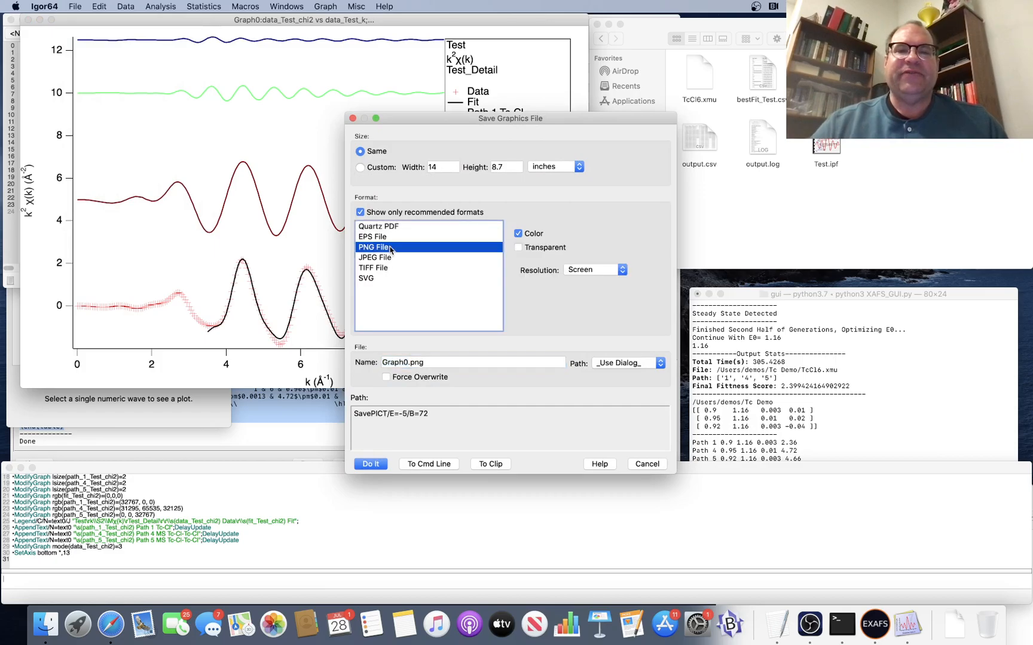
{"action": "left_click", "coordinate": [586, 270]}
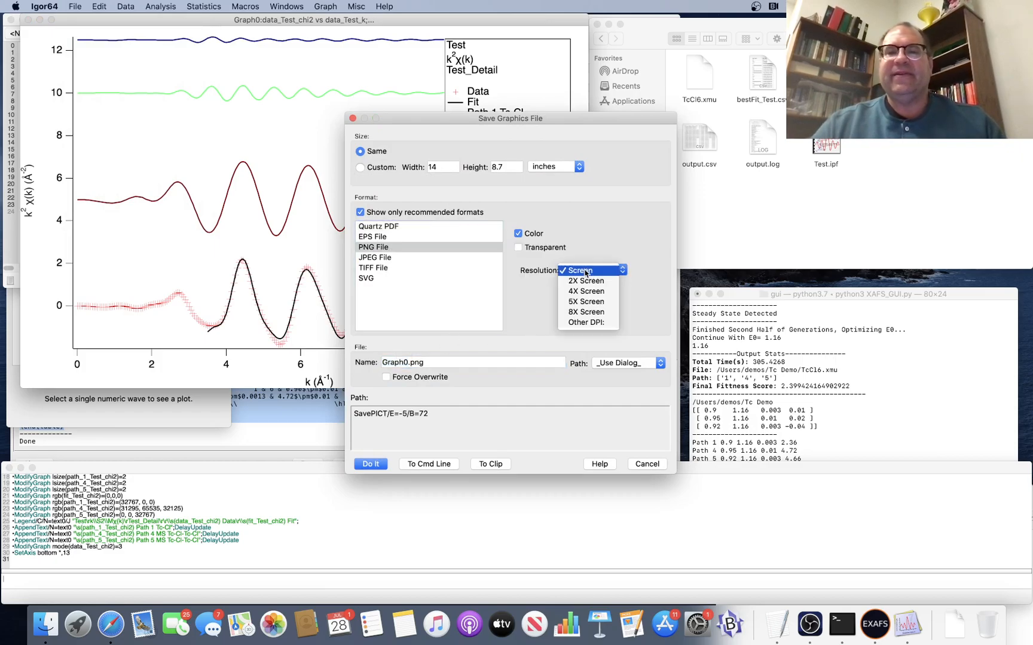
{"action": "left_click", "coordinate": [590, 312]}
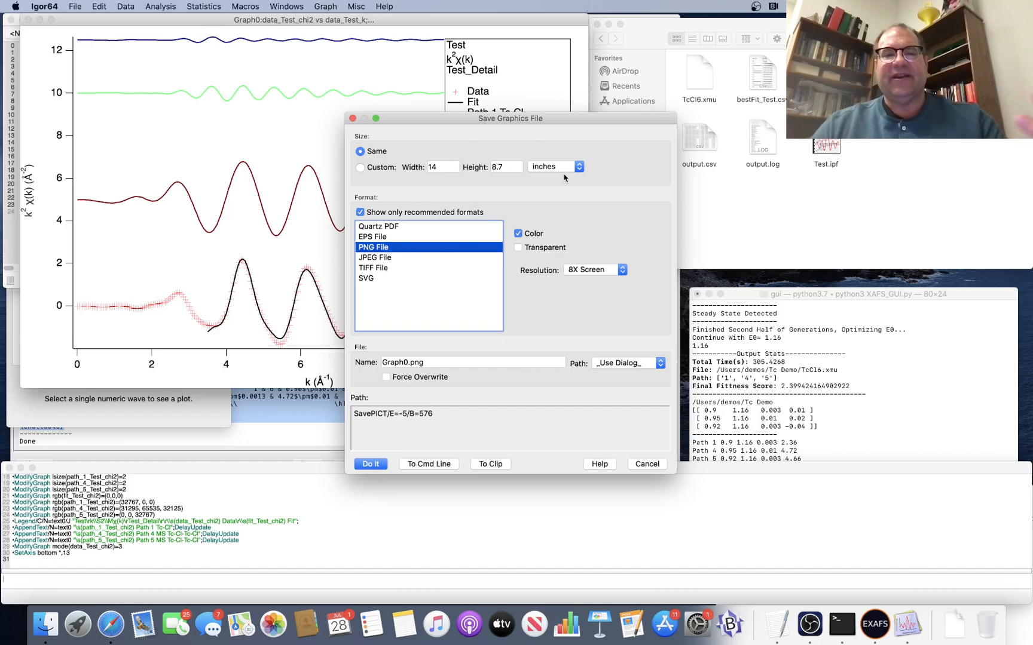
Step: Name the exported graphic TcCl6.png and save it in the Tc Demo folder
{"action": "left_click_drag", "start_coordinate": [409, 362], "coordinate": [360, 362]}
{"action": "type", "text": "Tc"}
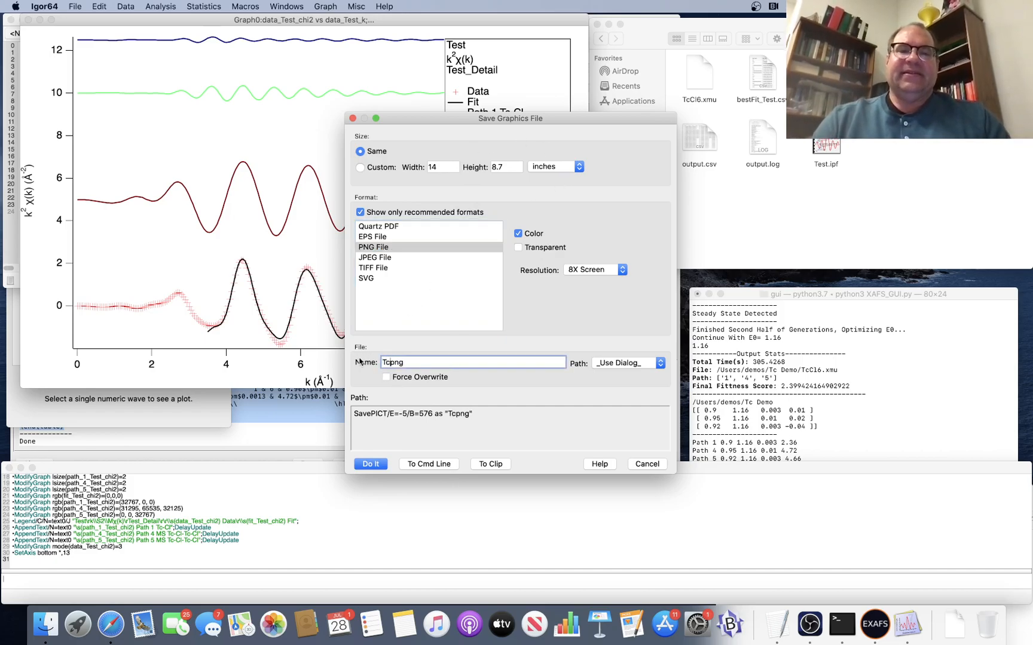
{"action": "type", "text": "Cl6"}
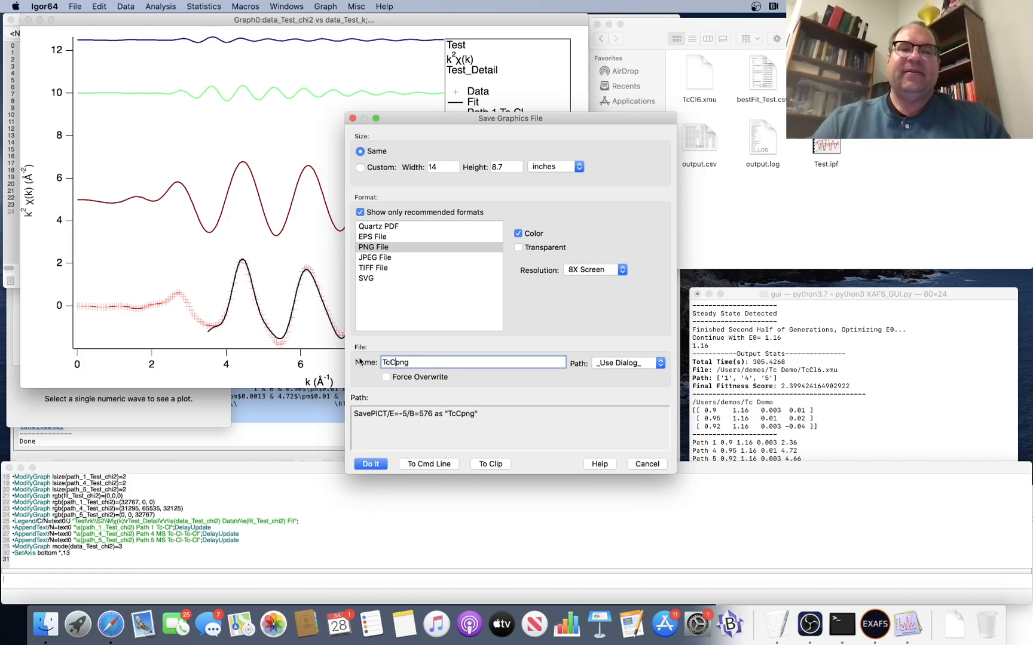
{"action": "type", "text": "."}
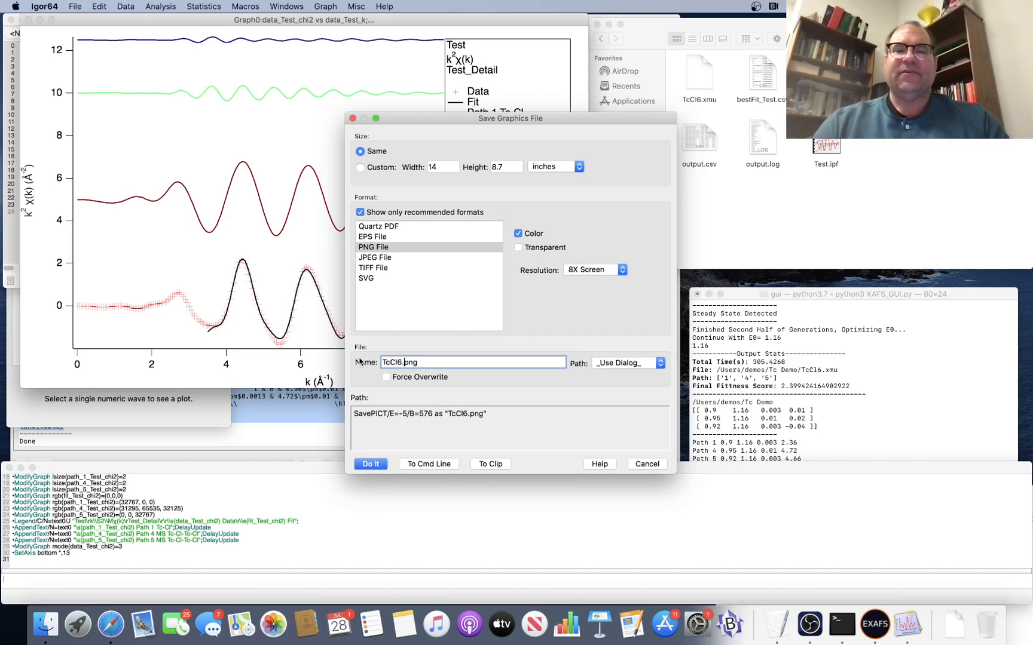
{"action": "left_click", "coordinate": [379, 466]}
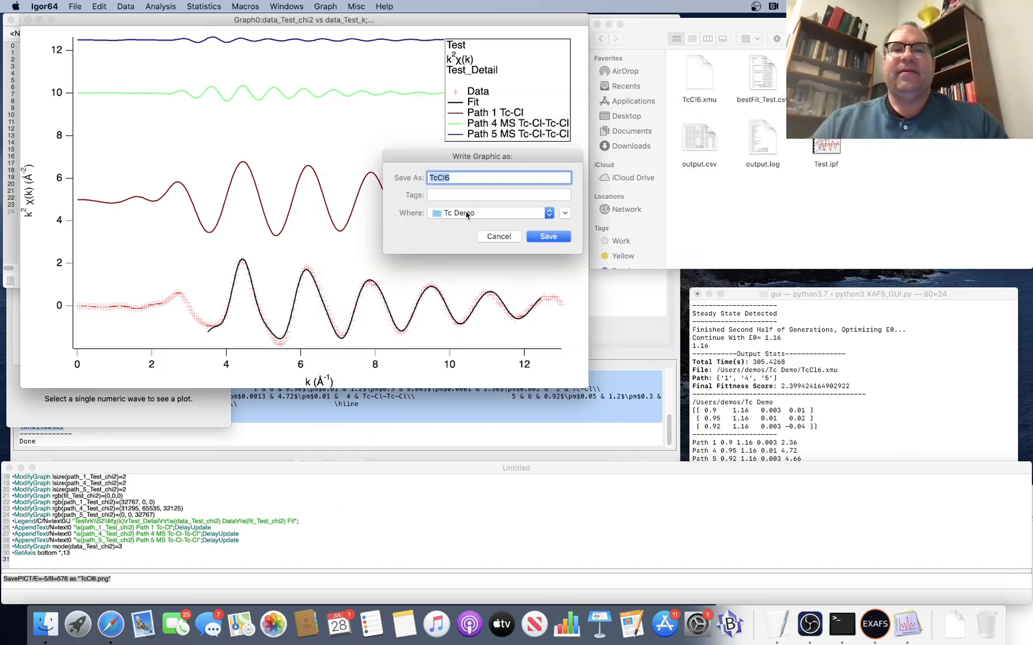
{"action": "left_click", "coordinate": [482, 178]}
{"action": "type", "text": ".png"}
{"action": "key", "text": "Return"}
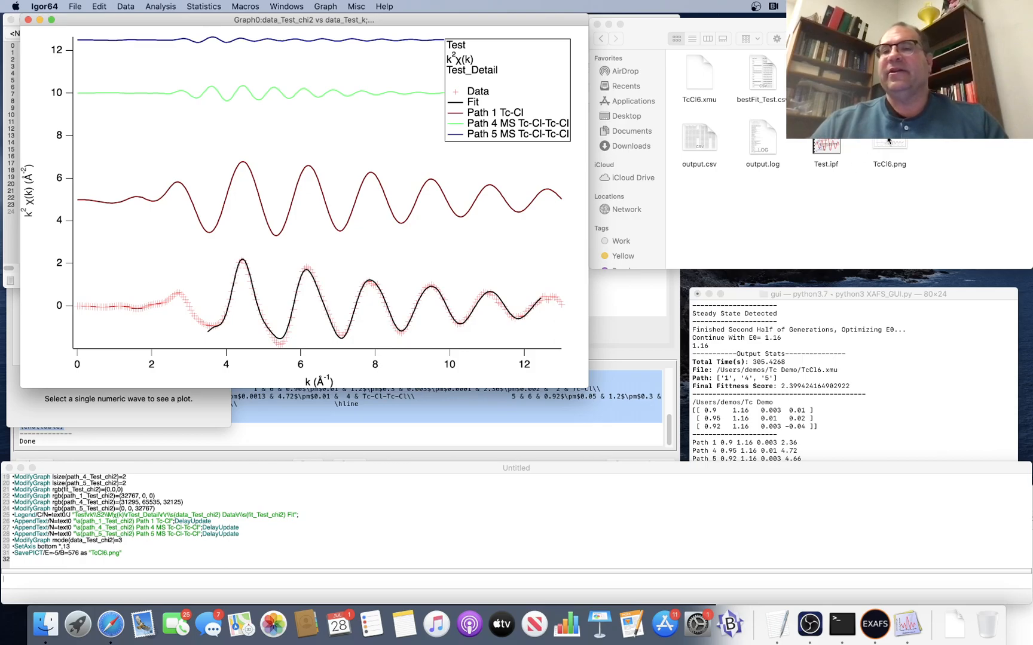
Step: Open TcCl6.png from the Tc Demo folder to check the exported plot, and switch to BBEdit
{"action": "double_click", "coordinate": [888, 141]}
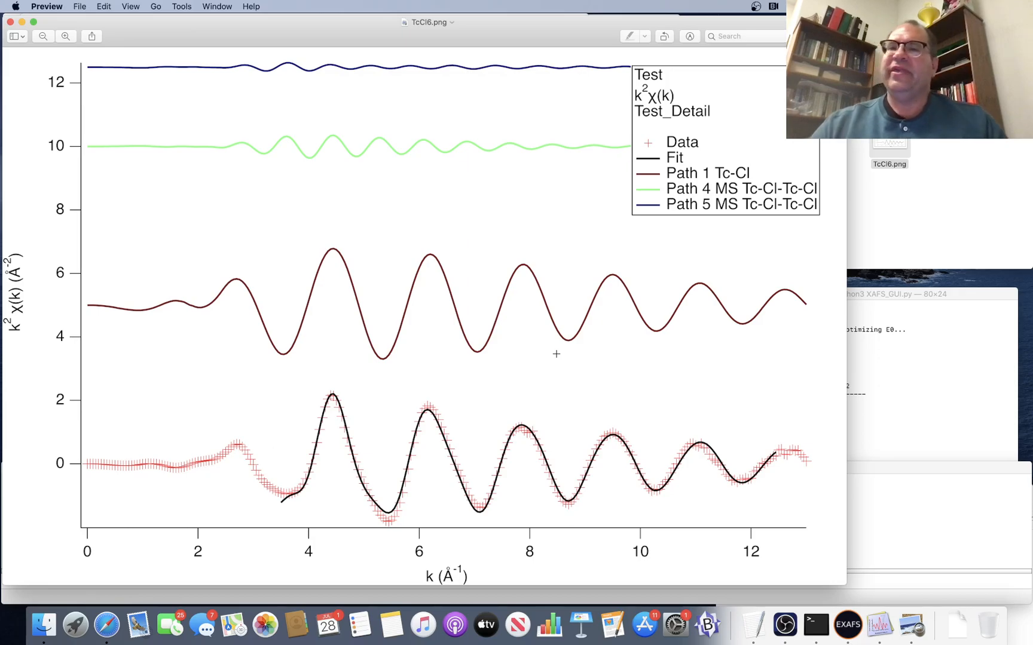
{"action": "left_click", "coordinate": [914, 212]}
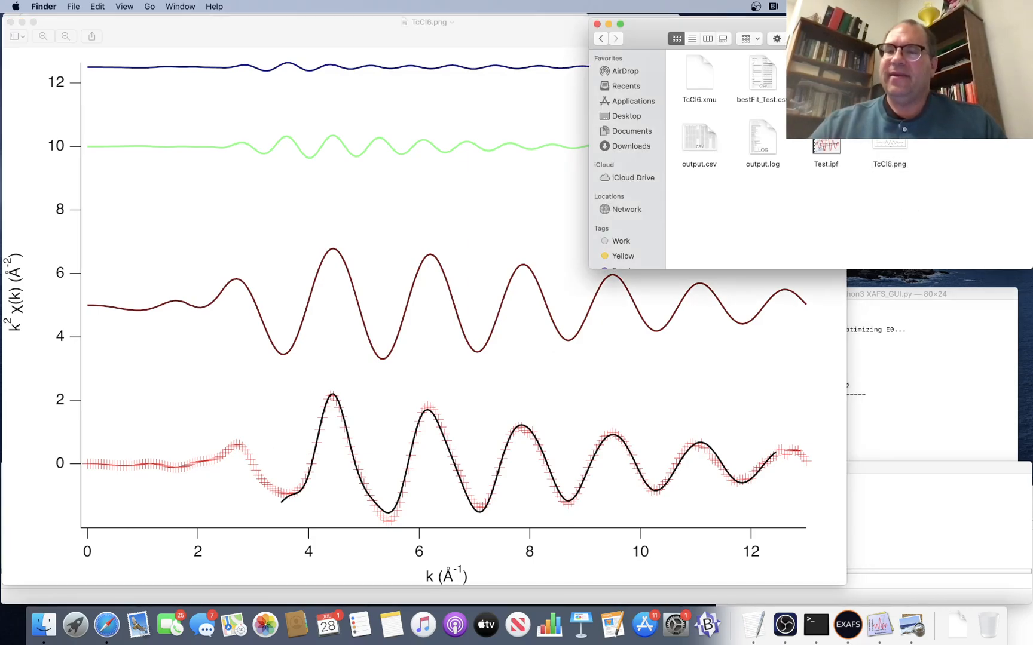
{"action": "left_click", "coordinate": [707, 625]}
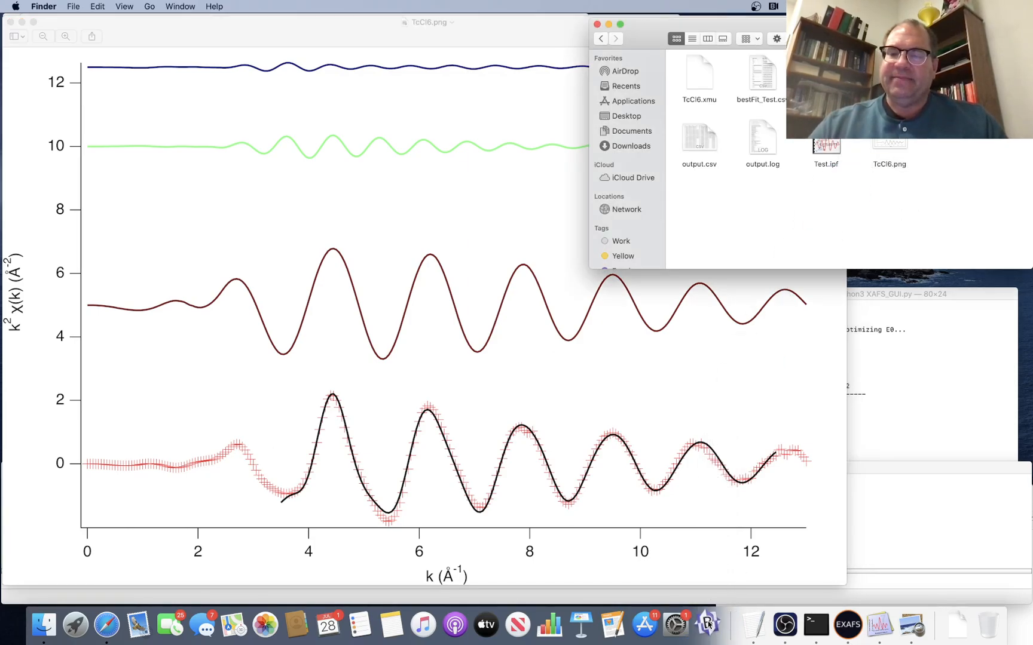